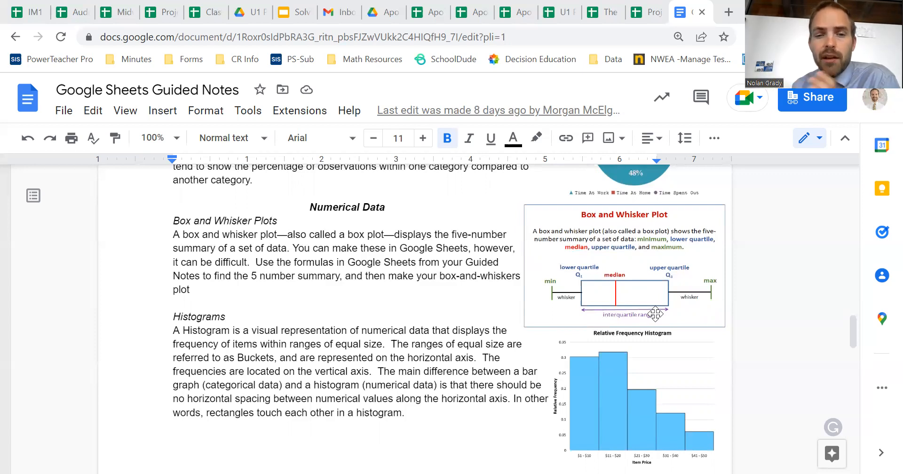
- Switch to the Project Apollo table 7 spreadsheet and look over the student responses on the Data Collection sheet
{"action": "scroll", "coordinate": [655, 314], "scroll_direction": "down", "scroll_amount": 1}
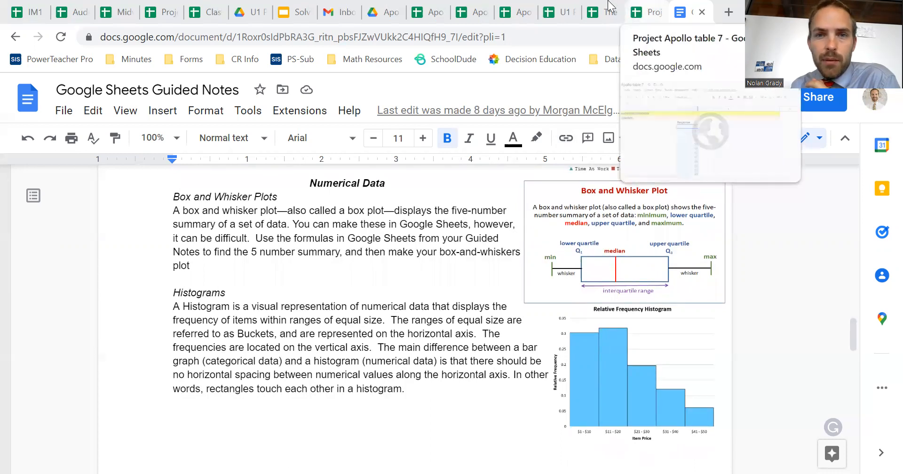
{"action": "left_click", "coordinate": [435, 11]}
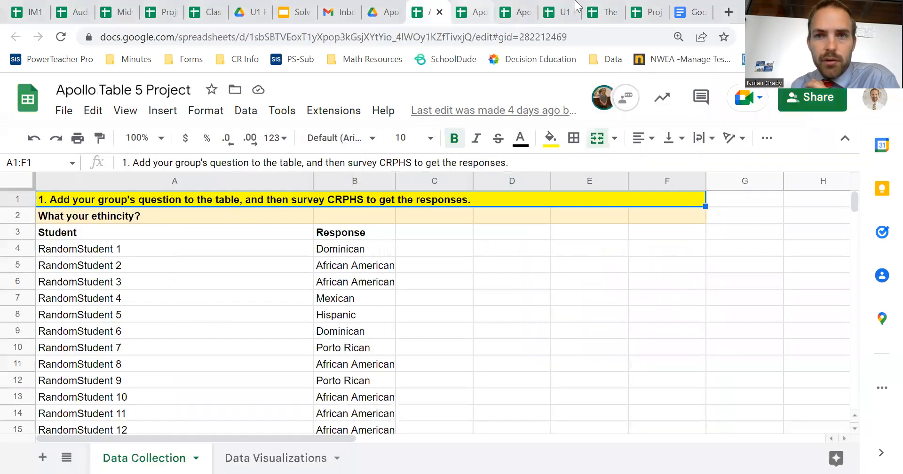
{"action": "left_click", "coordinate": [647, 11]}
{"action": "scroll", "coordinate": [451, 349], "scroll_direction": "down", "scroll_amount": 20}
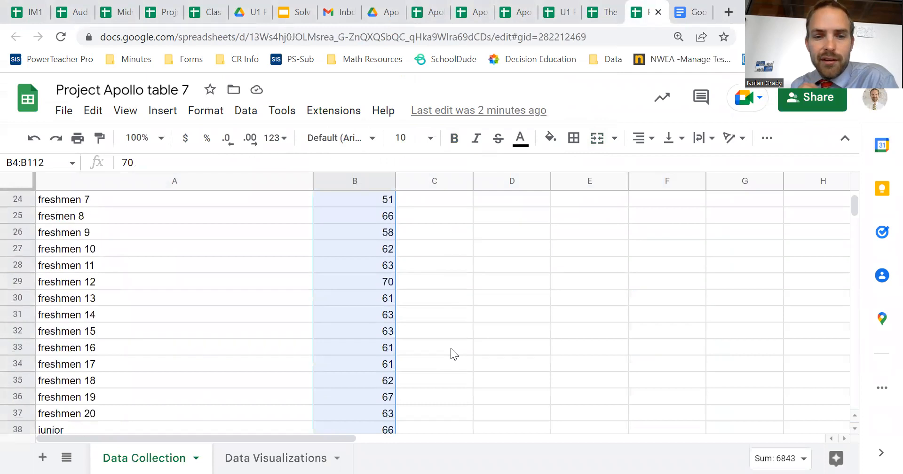
{"action": "scroll", "coordinate": [451, 348], "scroll_direction": "down", "scroll_amount": 15}
{"action": "scroll", "coordinate": [451, 349], "scroll_direction": "up", "scroll_amount": 13}
{"action": "scroll", "coordinate": [451, 349], "scroll_direction": "up", "scroll_amount": 20}
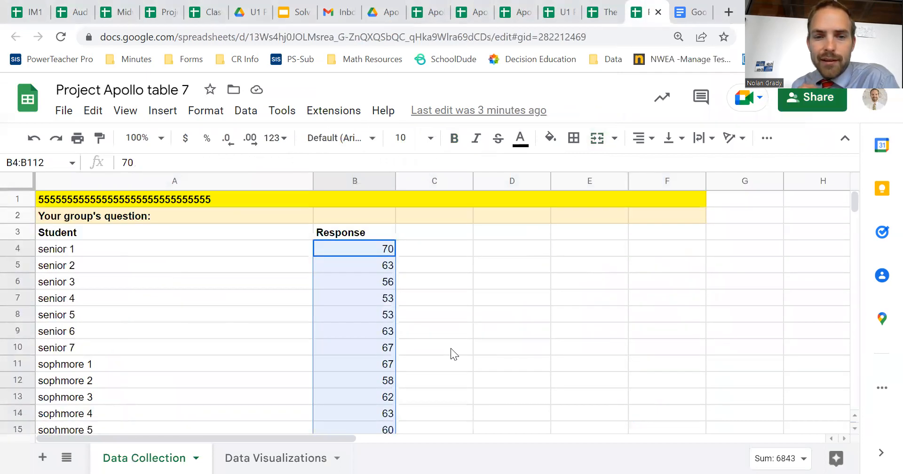
- Insert a chart from the selected responses in B4:B112 and change its type to a histogram chart
{"action": "left_click", "coordinate": [171, 120]}
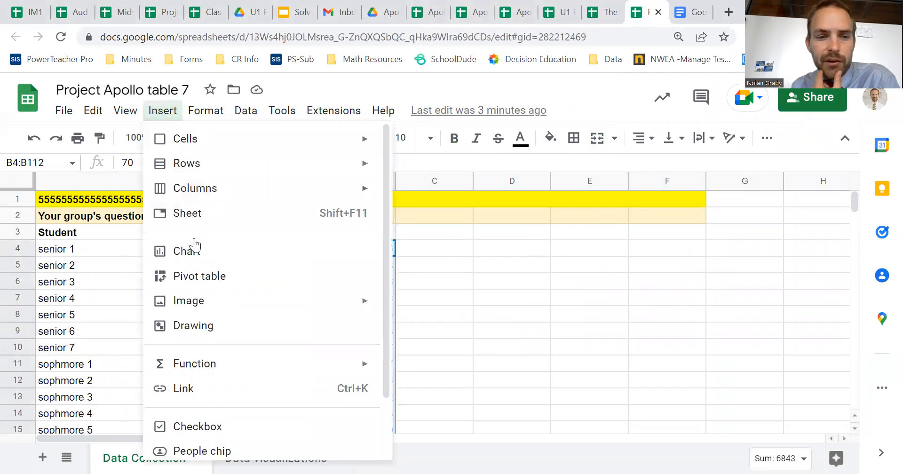
{"action": "left_click", "coordinate": [194, 251]}
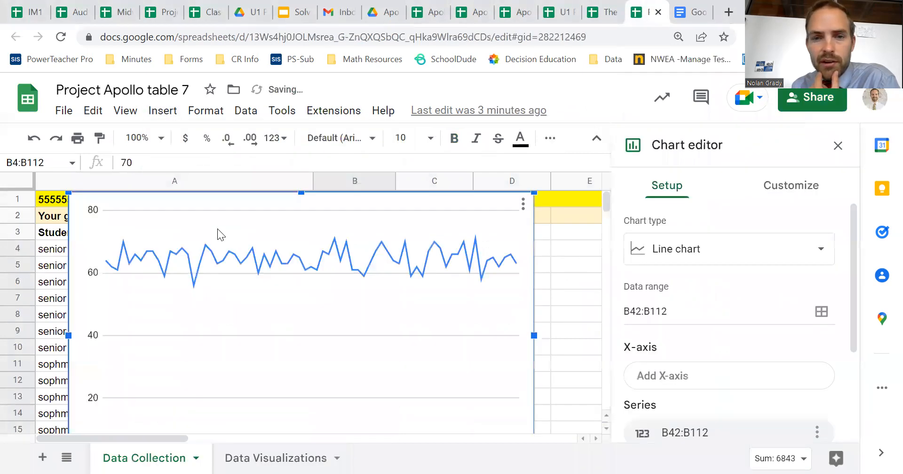
{"action": "left_click", "coordinate": [693, 264]}
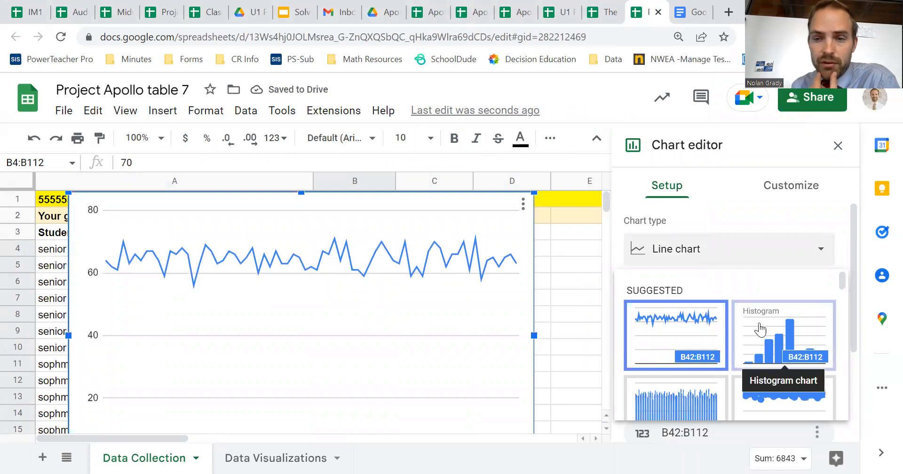
{"action": "scroll", "coordinate": [686, 324], "scroll_direction": "down", "scroll_amount": 2}
{"action": "scroll", "coordinate": [686, 324], "scroll_direction": "down", "scroll_amount": 10}
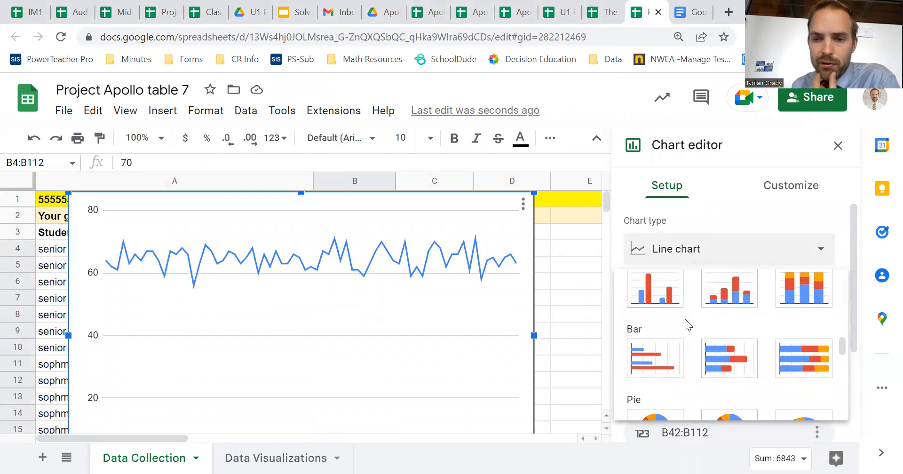
{"action": "scroll", "coordinate": [685, 319], "scroll_direction": "down", "scroll_amount": 5}
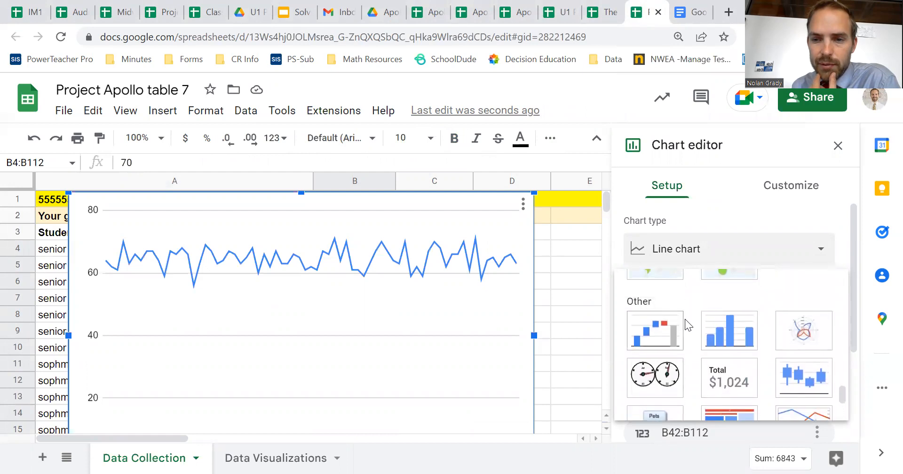
{"action": "left_click", "coordinate": [724, 337]}
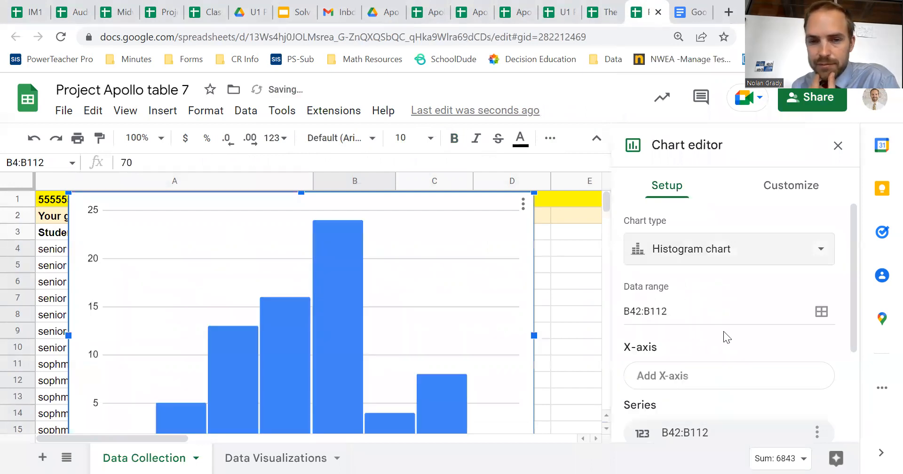
- Set the histogram's bucket size to 1 in the chart customization options
{"action": "scroll", "coordinate": [601, 314], "scroll_direction": "down", "scroll_amount": 3}
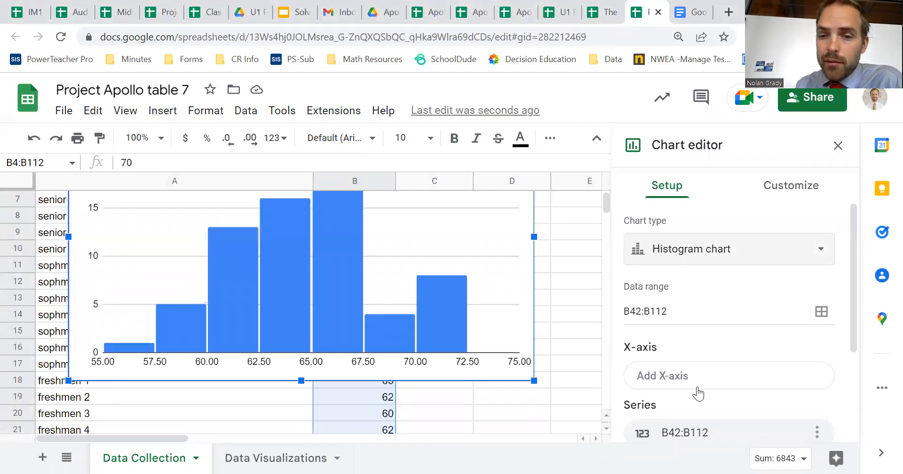
{"action": "scroll", "coordinate": [696, 393], "scroll_direction": "down", "scroll_amount": 3}
{"action": "scroll", "coordinate": [698, 395], "scroll_direction": "up", "scroll_amount": 3}
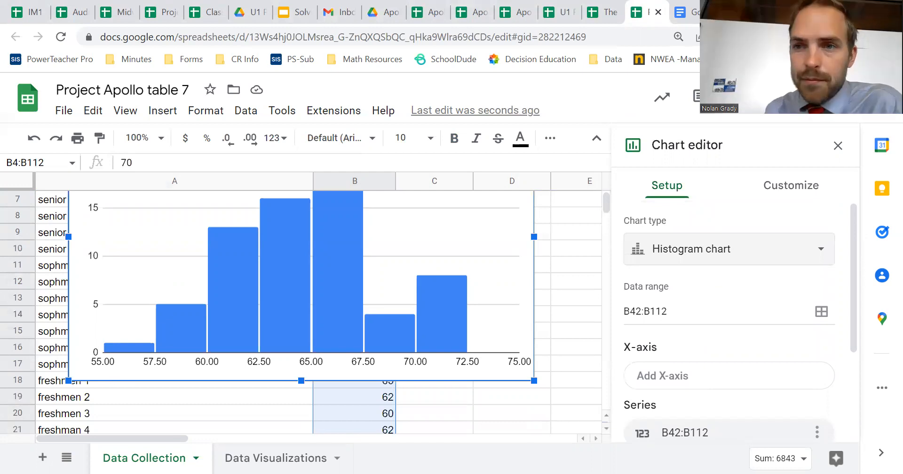
{"action": "left_click", "coordinate": [781, 190]}
{"action": "left_click", "coordinate": [683, 226]}
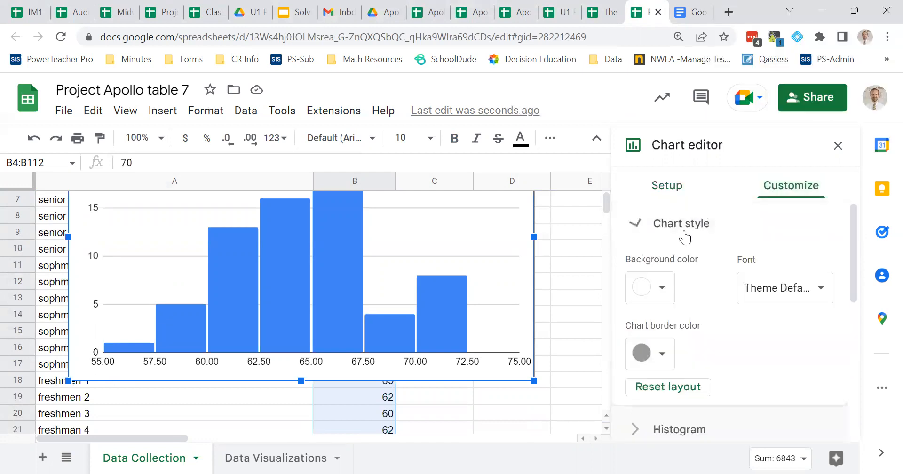
{"action": "scroll", "coordinate": [684, 231], "scroll_direction": "down", "scroll_amount": 2}
{"action": "left_click", "coordinate": [678, 339]}
{"action": "scroll", "coordinate": [671, 334], "scroll_direction": "down", "scroll_amount": 2}
{"action": "scroll", "coordinate": [673, 330], "scroll_direction": "up", "scroll_amount": 5}
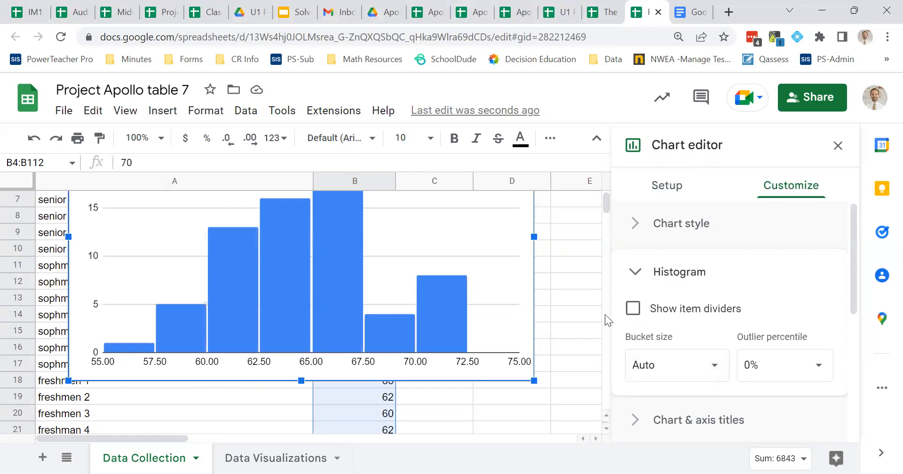
{"action": "left_click", "coordinate": [714, 370]}
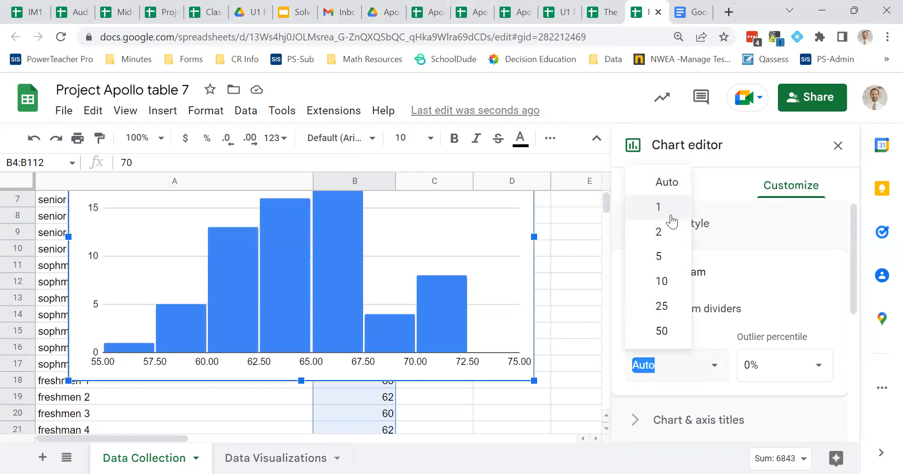
{"action": "left_click", "coordinate": [672, 220]}
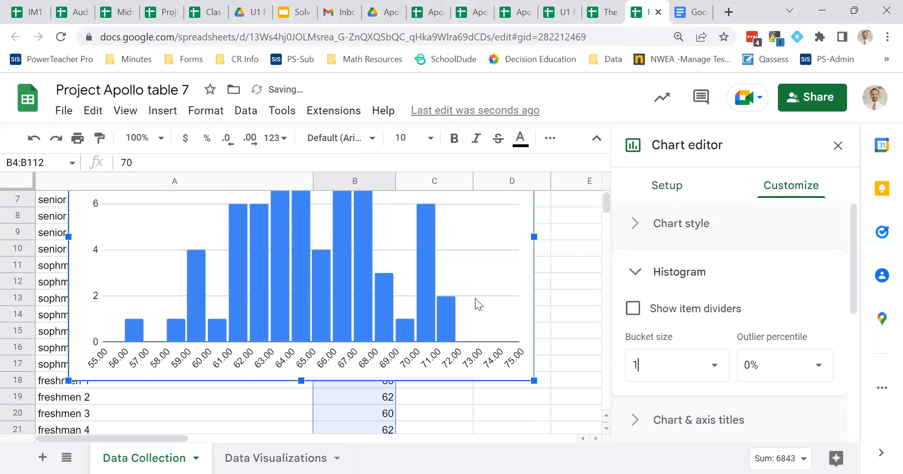
- Change the histogram's bucket size to 2
{"action": "left_click", "coordinate": [660, 368]}
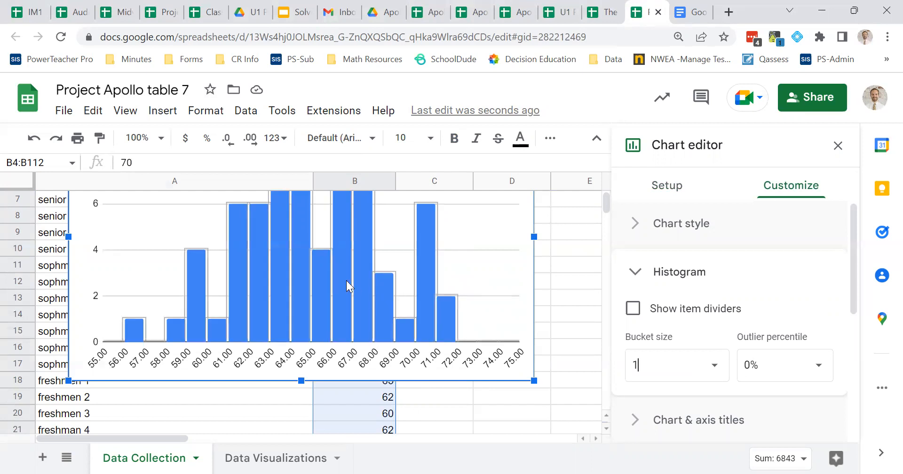
{"action": "key", "text": "BackSpace"}
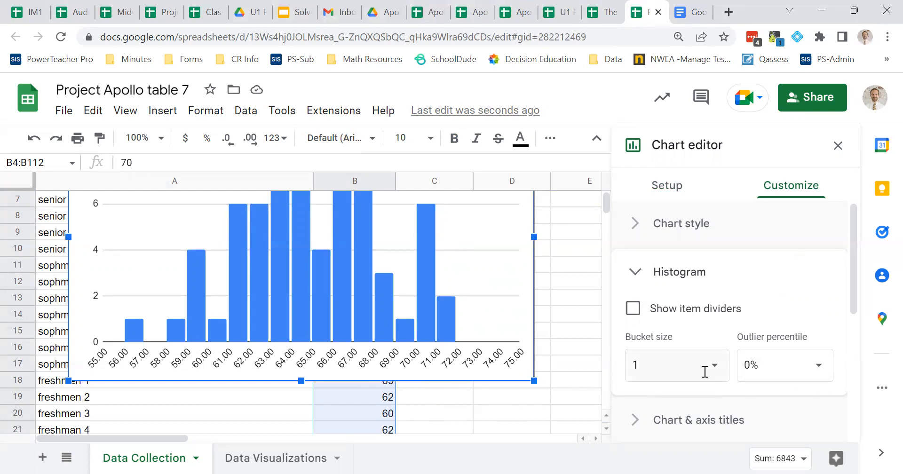
{"action": "left_click", "coordinate": [706, 367]}
{"action": "left_click", "coordinate": [663, 243]}
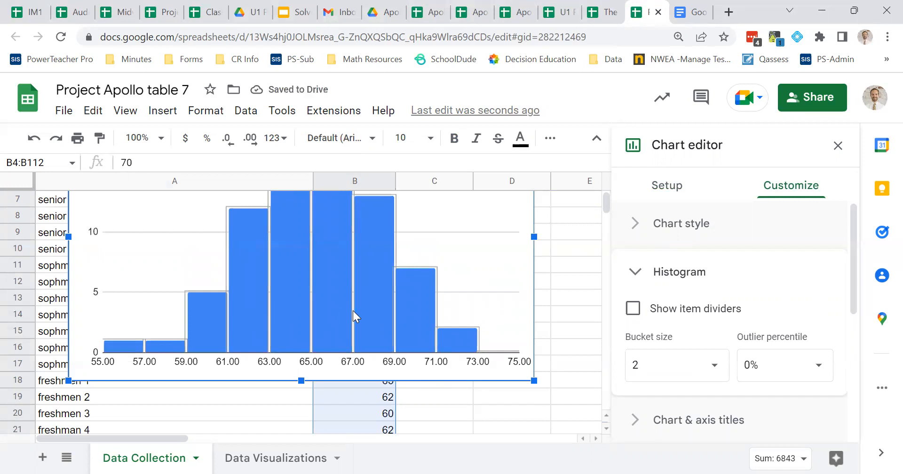
{"action": "scroll", "coordinate": [394, 347], "scroll_direction": "up", "scroll_amount": 2}
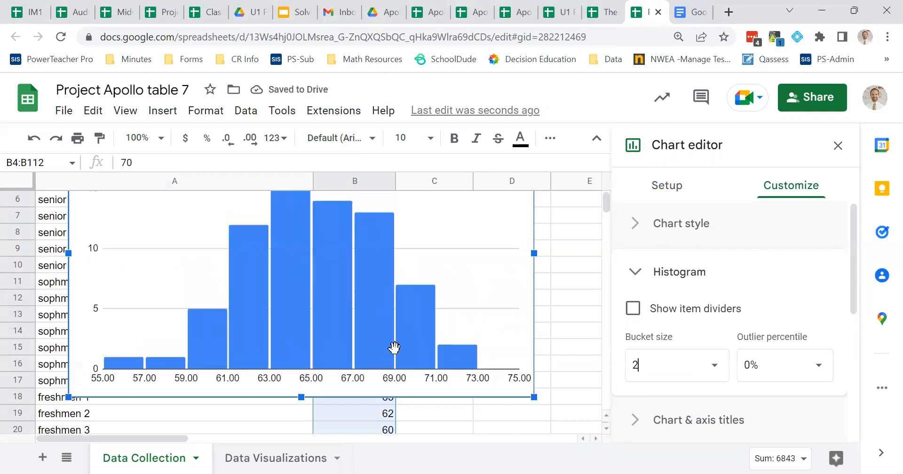
- Change the histogram's bucket size to 5
{"action": "left_click", "coordinate": [718, 371]}
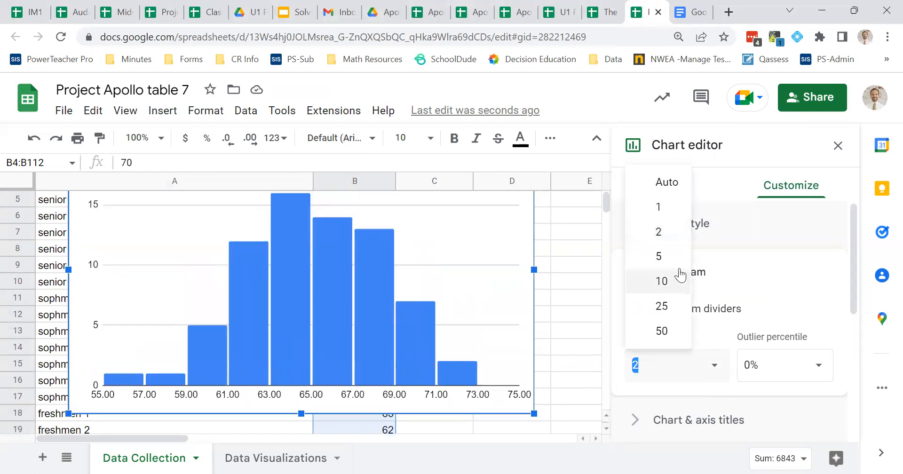
{"action": "left_click", "coordinate": [680, 258]}
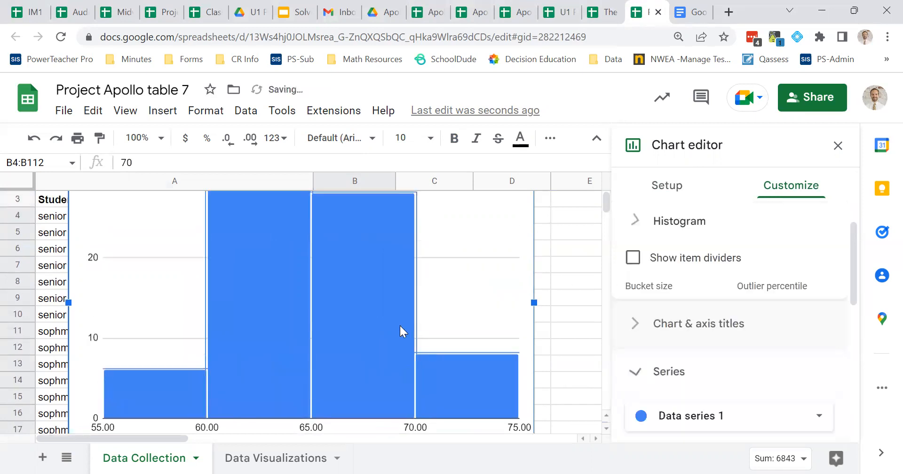
{"action": "scroll", "coordinate": [633, 345], "scroll_direction": "down", "scroll_amount": 2}
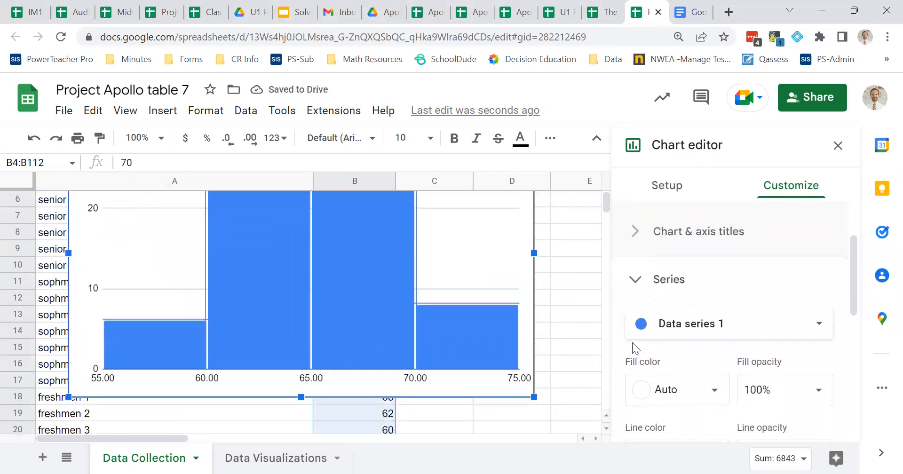
{"action": "scroll", "coordinate": [677, 347], "scroll_direction": "up", "scroll_amount": 3}
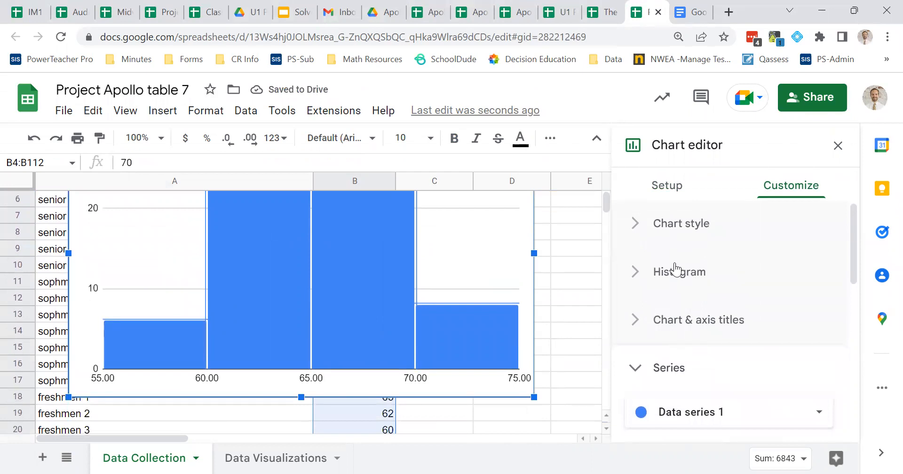
- Reset the histogram's bucket size to Auto
{"action": "left_click", "coordinate": [689, 278]}
{"action": "left_click", "coordinate": [681, 369]}
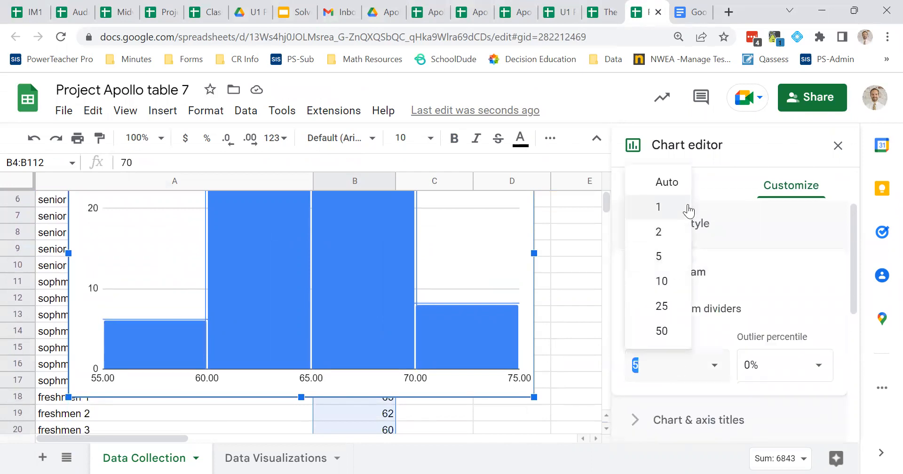
{"action": "left_click", "coordinate": [682, 193]}
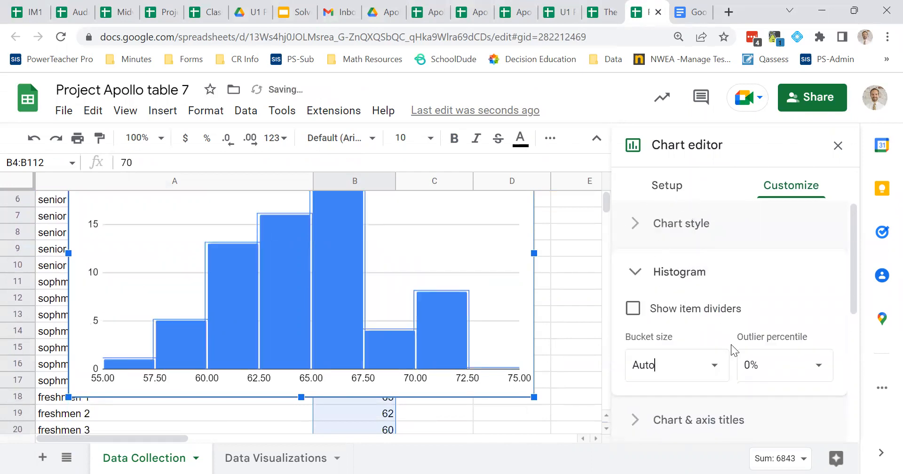
- Set the chart's background color to orange and its border color to black
{"action": "scroll", "coordinate": [731, 345], "scroll_direction": "down", "scroll_amount": 4}
{"action": "scroll", "coordinate": [731, 344], "scroll_direction": "up", "scroll_amount": 4}
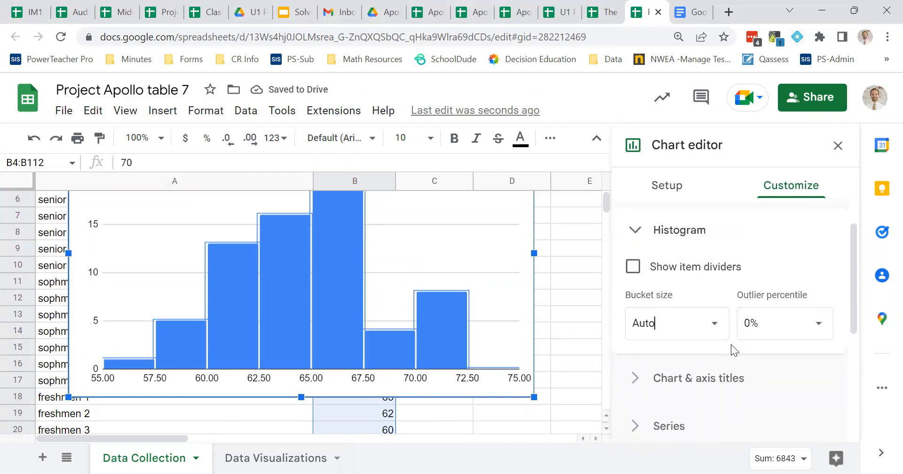
{"action": "left_click", "coordinate": [699, 240]}
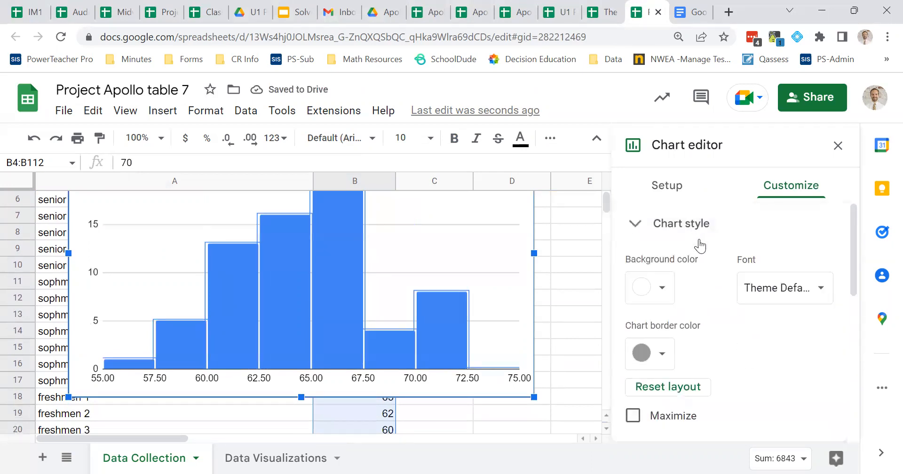
{"action": "left_click", "coordinate": [661, 250]}
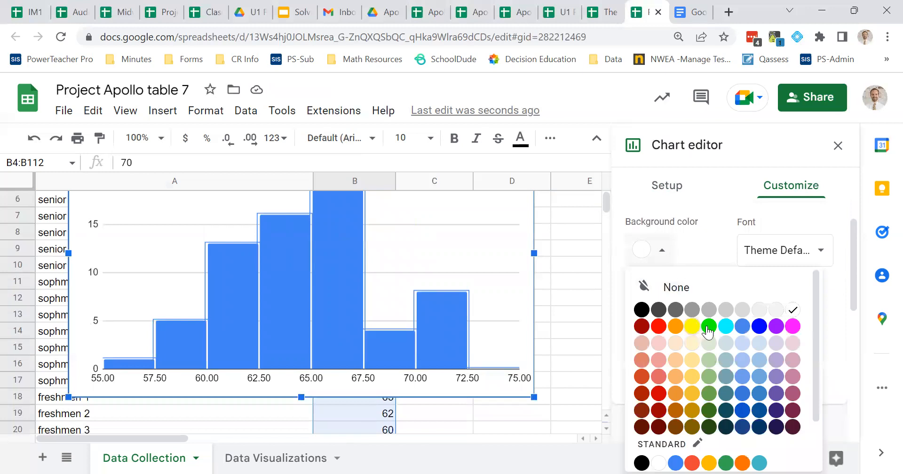
{"action": "left_click", "coordinate": [675, 326]}
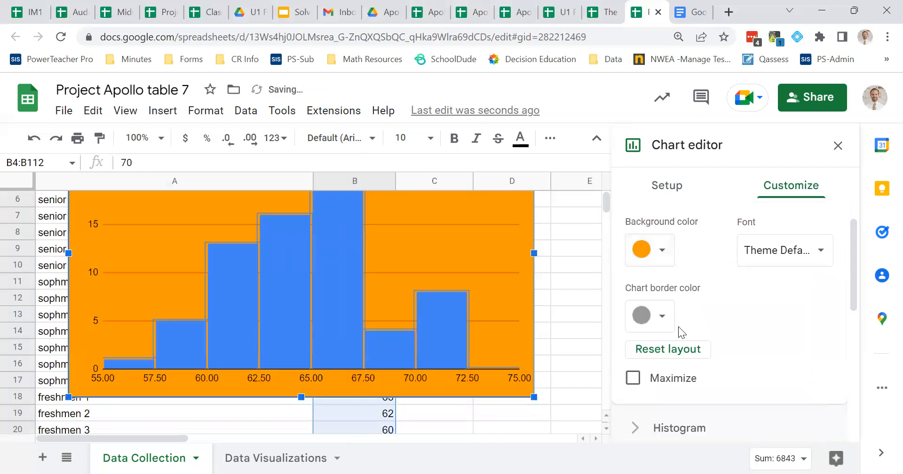
{"action": "left_click", "coordinate": [665, 319]}
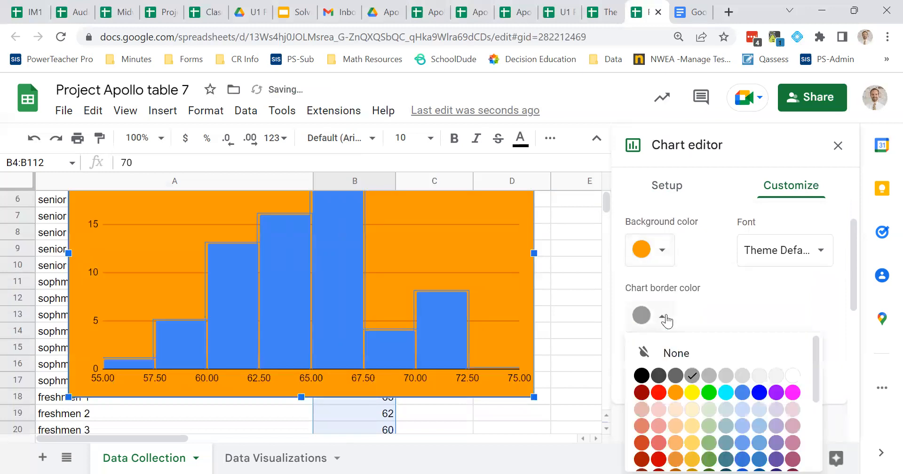
{"action": "left_click", "coordinate": [641, 376]}
- Examine the customization options for chart and axis titles, histogram buckets, data series, legend, axes, and gridlines
{"action": "scroll", "coordinate": [678, 292], "scroll_direction": "down", "scroll_amount": 1}
{"action": "scroll", "coordinate": [678, 292], "scroll_direction": "down", "scroll_amount": 1}
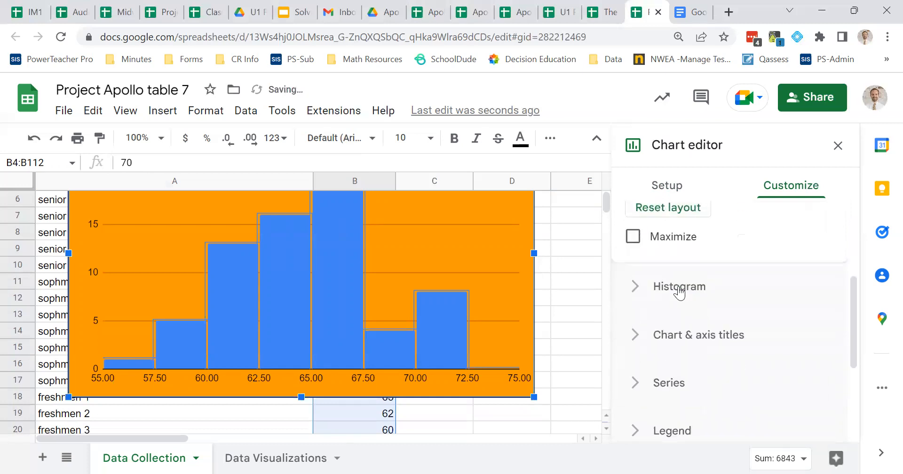
{"action": "left_click", "coordinate": [678, 331]}
{"action": "scroll", "coordinate": [662, 334], "scroll_direction": "down", "scroll_amount": 3}
{"action": "scroll", "coordinate": [660, 317], "scroll_direction": "up", "scroll_amount": 2}
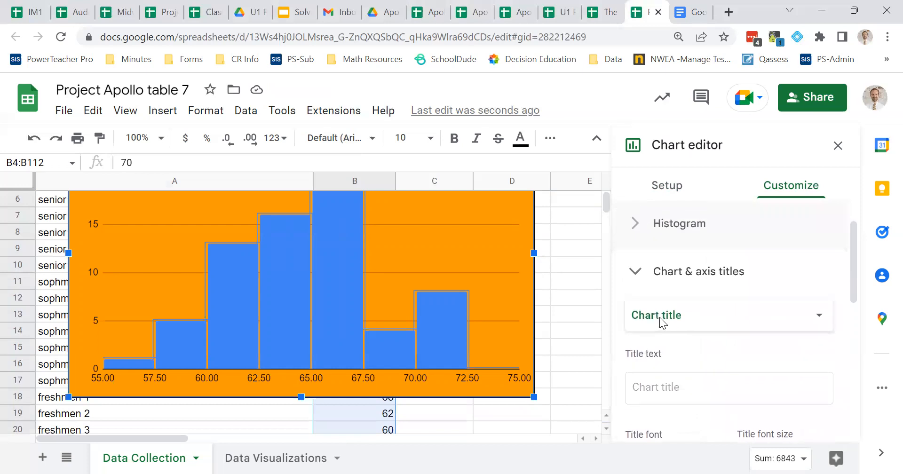
{"action": "left_click", "coordinate": [668, 231]}
{"action": "scroll", "coordinate": [704, 310], "scroll_direction": "down", "scroll_amount": 2}
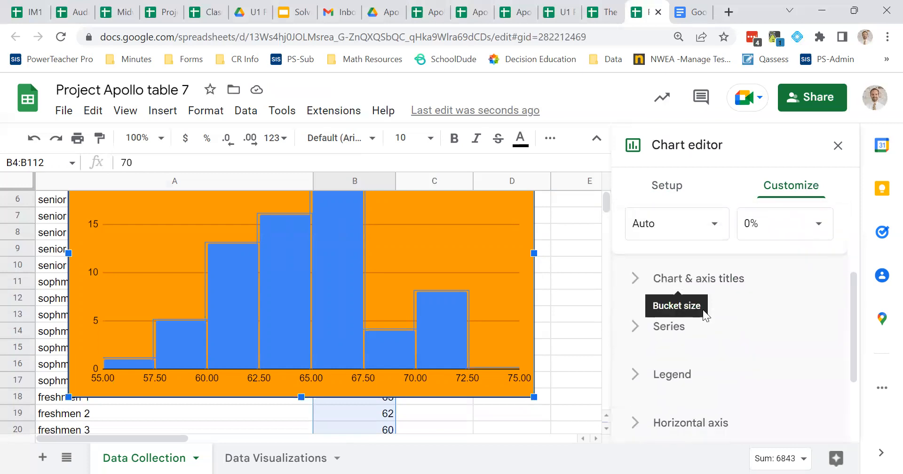
{"action": "left_click", "coordinate": [671, 328]}
{"action": "scroll", "coordinate": [673, 334], "scroll_direction": "down", "scroll_amount": 3}
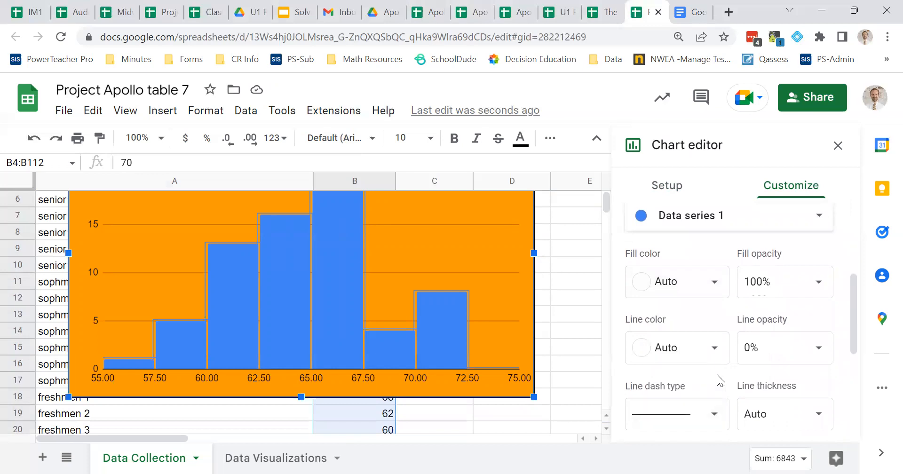
{"action": "scroll", "coordinate": [717, 375], "scroll_direction": "down", "scroll_amount": 5}
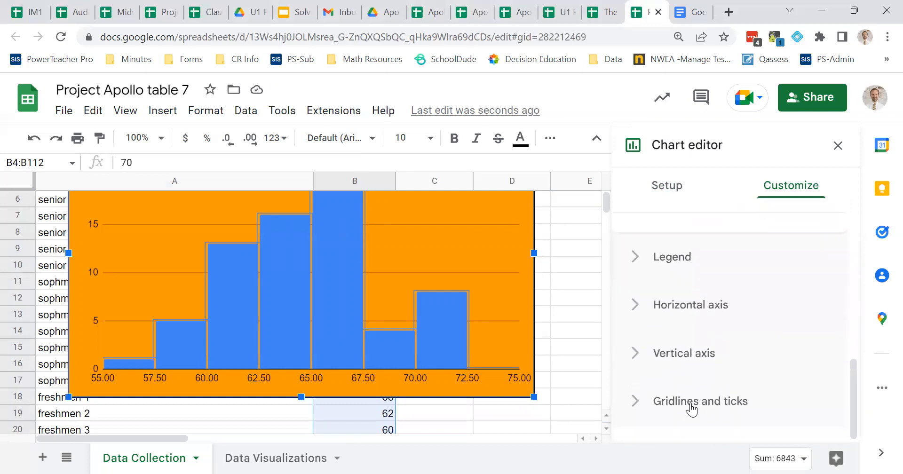
{"action": "scroll", "coordinate": [523, 342], "scroll_direction": "up", "scroll_amount": 2}
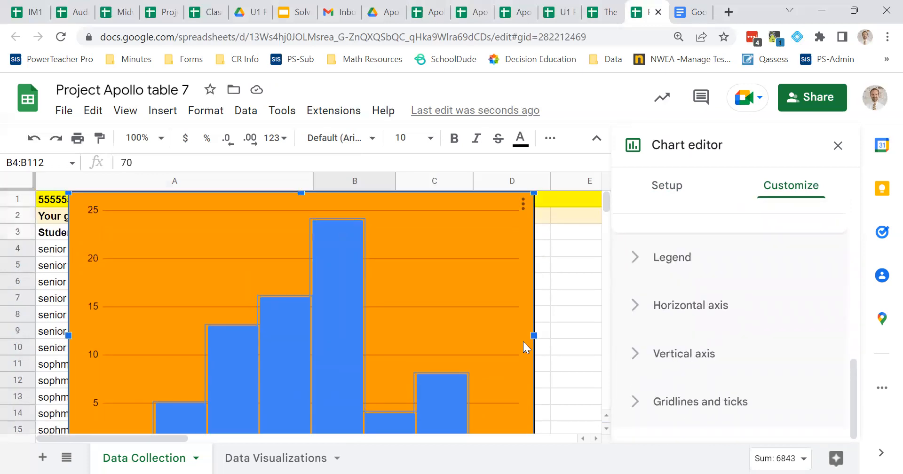